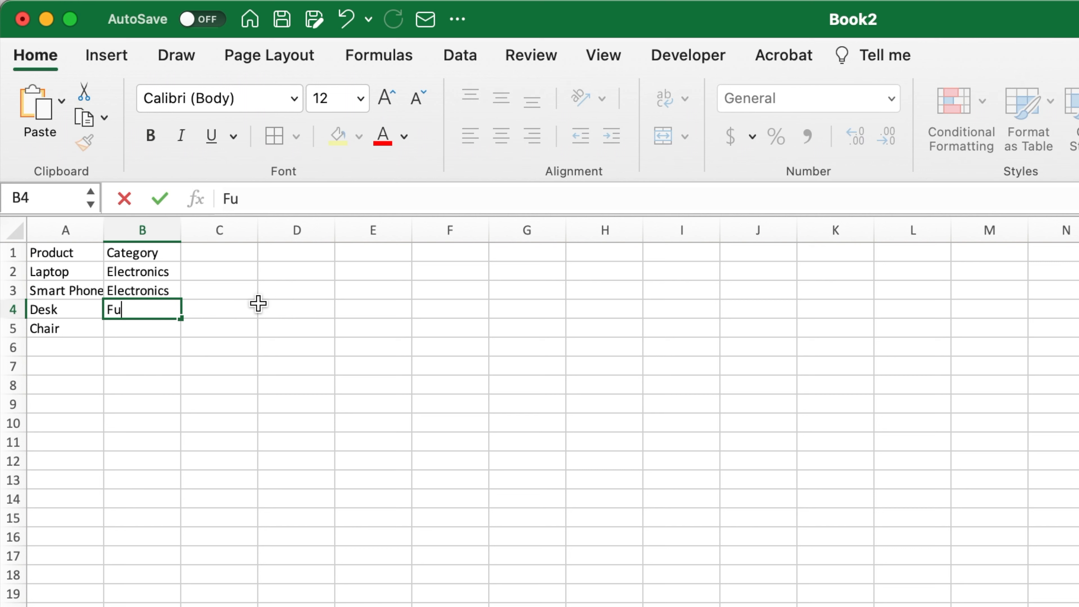
- Fill column C with the header Price and the values 1500, 1000, 300 and 89
{"action": "key", "text": "Right"}
{"action": "key", "text": "ctrl+Up"}
{"action": "type", "text": "Price"}
{"action": "key", "text": "Return"}
{"action": "type", "text": "1500"}
- Fill column D with the header Quantity and the values 3, 2, 1 and 3
{"action": "key", "text": "Return"}
{"action": "type", "text": "1000"}
{"action": "key", "text": "Return"}
{"action": "type", "text": "300"}
{"action": "key", "text": "Return"}
{"action": "type", "text": "89"}
{"action": "key", "text": "Return"}
{"action": "key", "text": "Right"}
{"action": "key", "text": "ctrl+Up"}
{"action": "type", "text": "Quantity"}
{"action": "key", "text": "Return"}
{"action": "type", "text": "3 2 1 3"}
{"action": "key", "text": "Return"}
{"action": "left_click", "coordinate": [398, 400]}
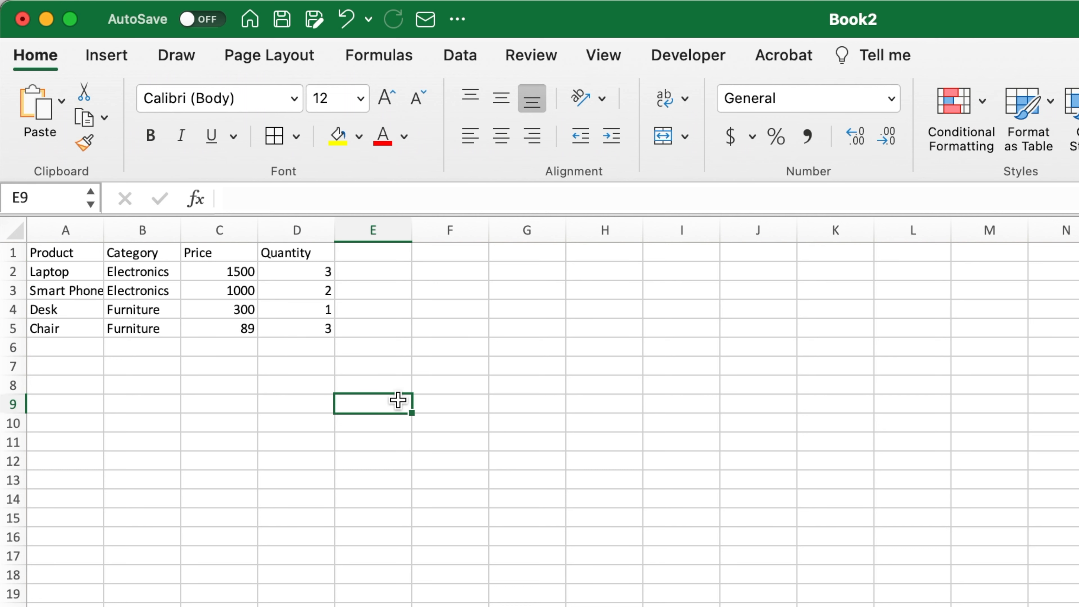
- Apply all borders and centre alignment to the product data in A1:D5
{"action": "left_click", "coordinate": [298, 329]}
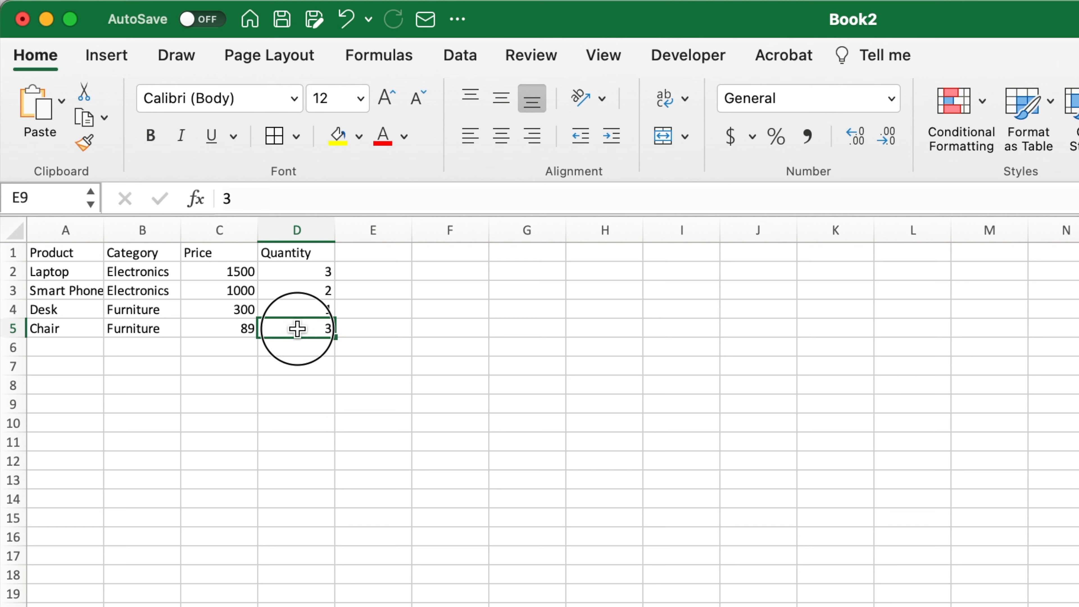
{"action": "left_click_drag", "start_coordinate": [297, 328], "coordinate": [55, 248]}
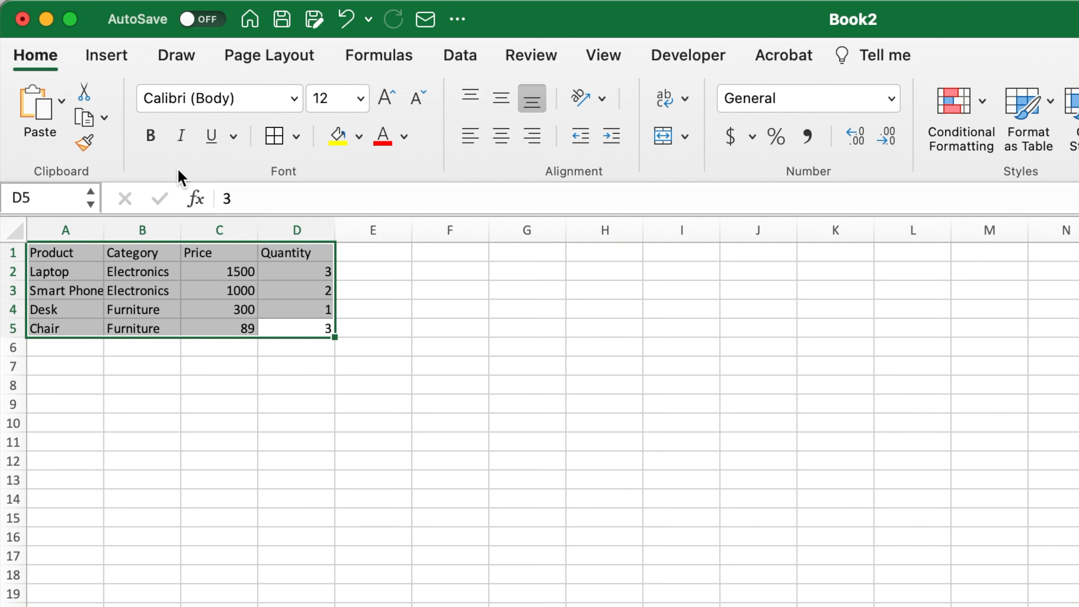
{"action": "left_click", "coordinate": [274, 136]}
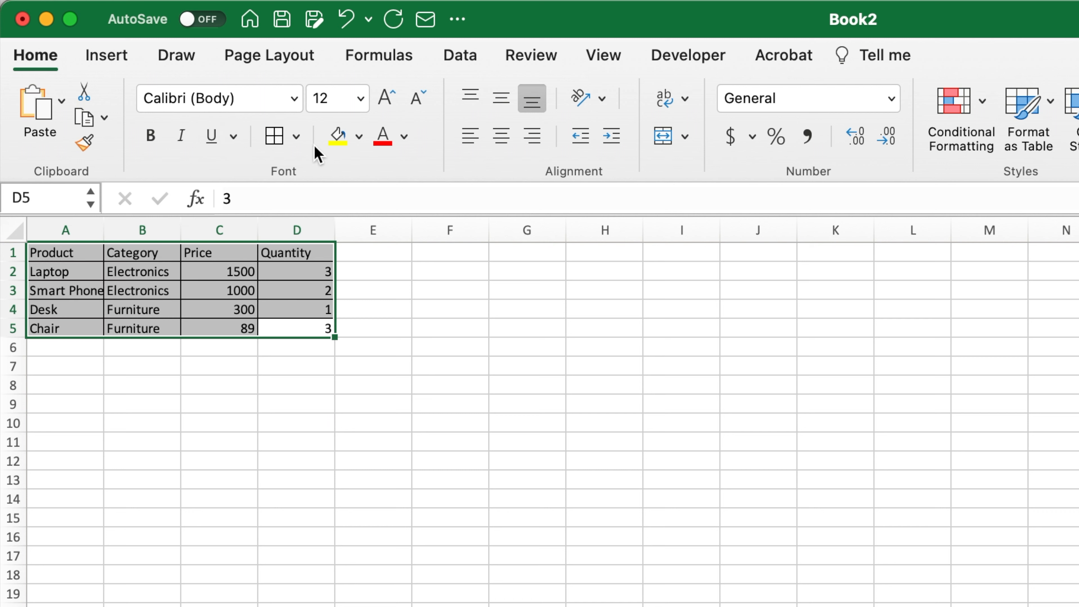
{"action": "left_click", "coordinate": [501, 137]}
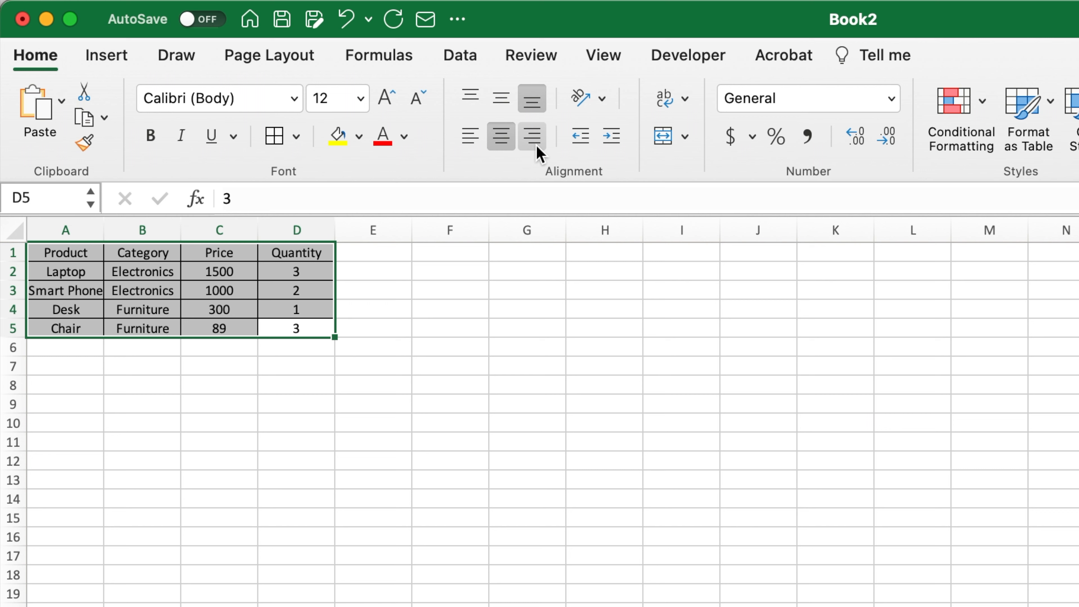
{"action": "left_click", "coordinate": [365, 353]}
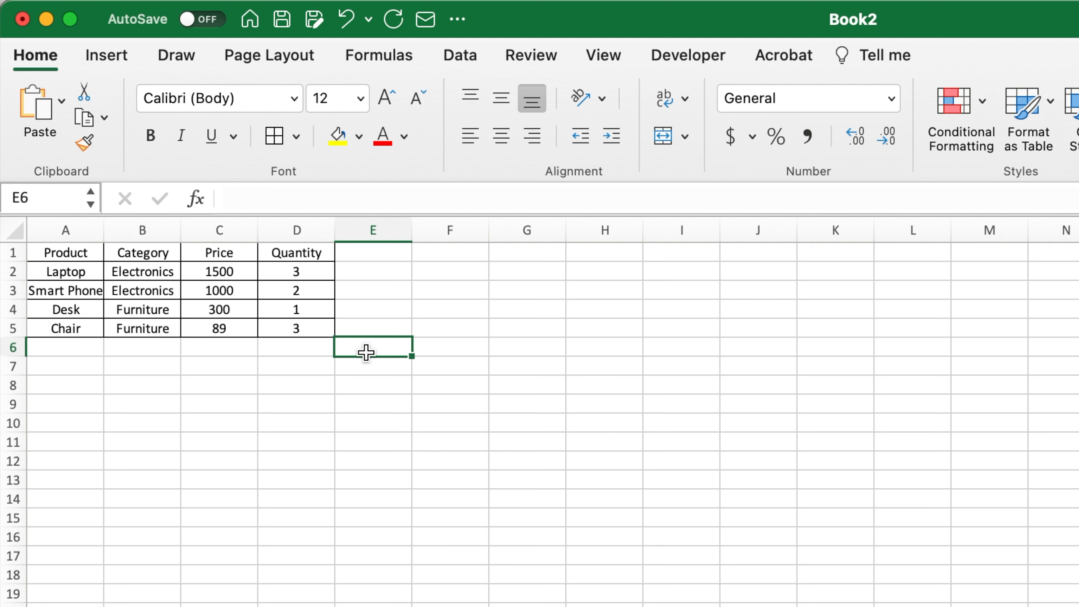
- Apply the dollar Accounting format to the prices in C2:C5
{"action": "left_click", "coordinate": [210, 270]}
{"action": "left_click_drag", "start_coordinate": [209, 270], "coordinate": [217, 328]}
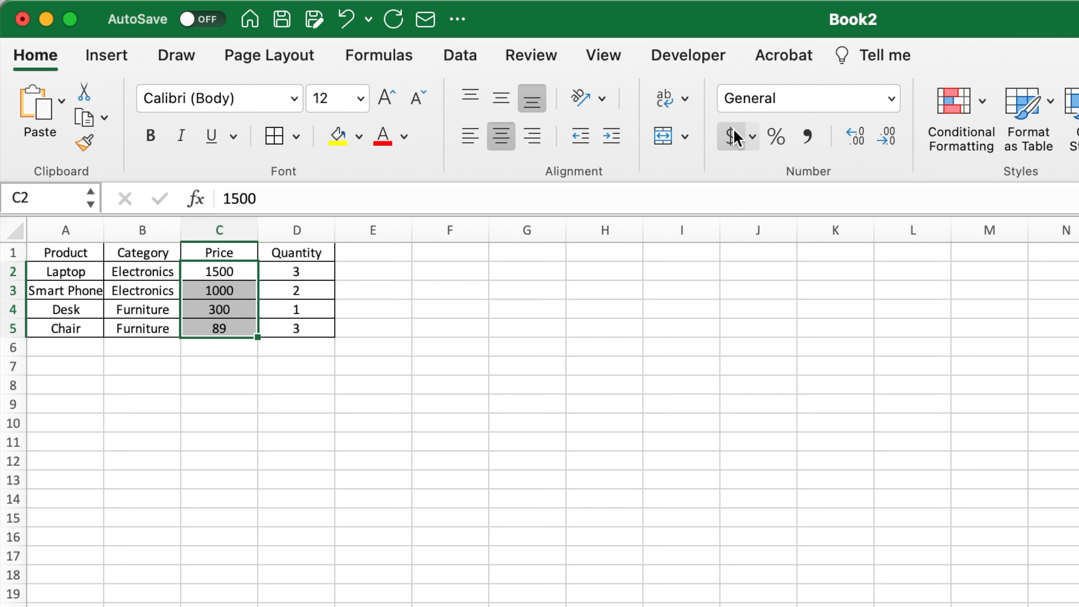
{"action": "left_click", "coordinate": [731, 138]}
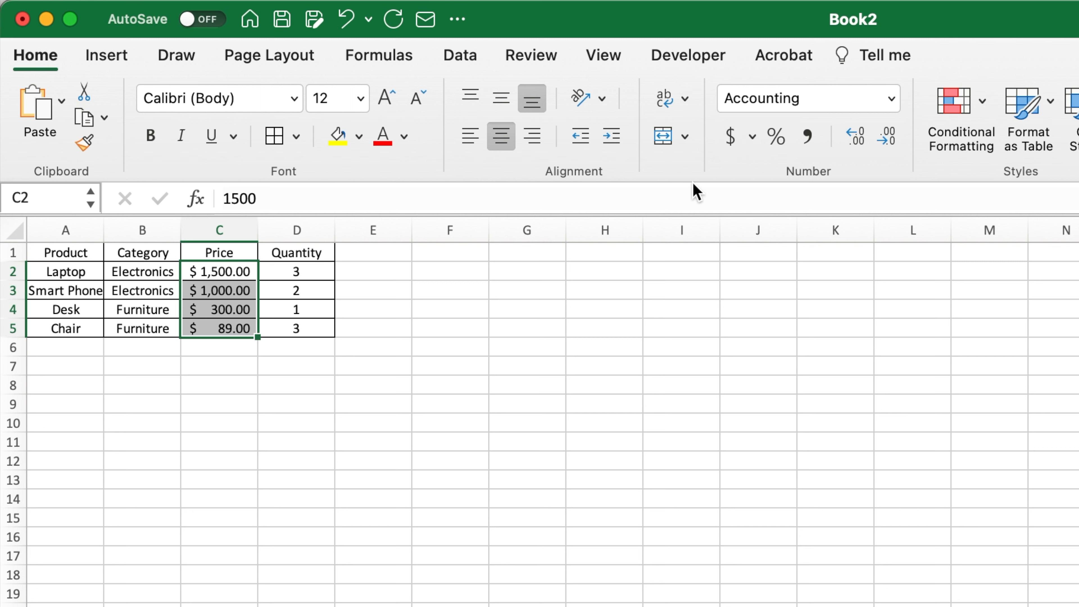
{"action": "left_click", "coordinate": [317, 376]}
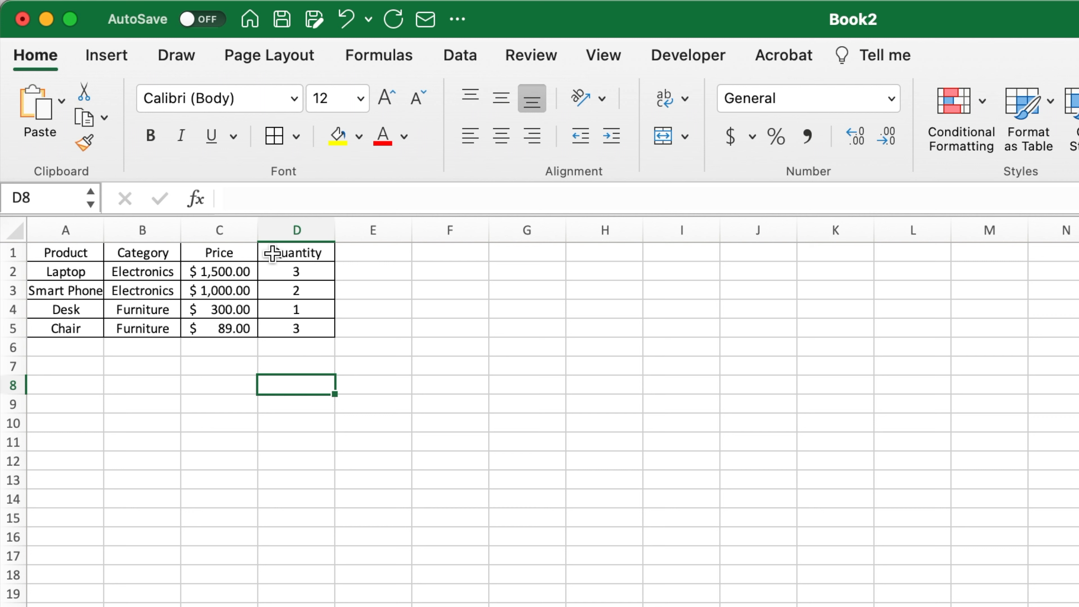
- Fill the header cells A1:D1 with a light grey theme colour
{"action": "left_click_drag", "start_coordinate": [271, 252], "coordinate": [87, 251]}
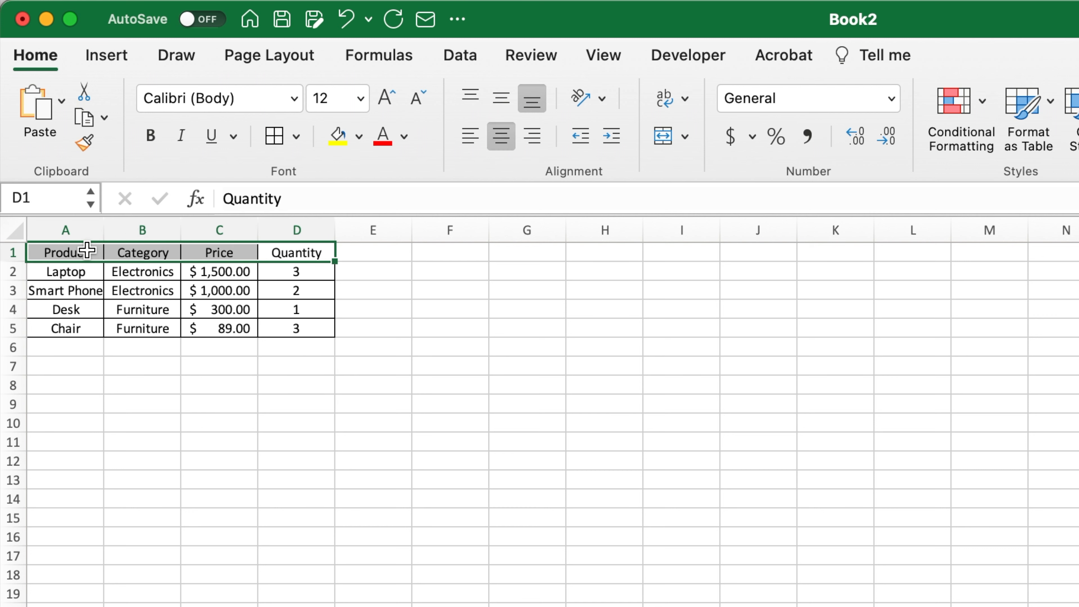
{"action": "left_click", "coordinate": [359, 137]}
{"action": "left_click", "coordinate": [342, 283]}
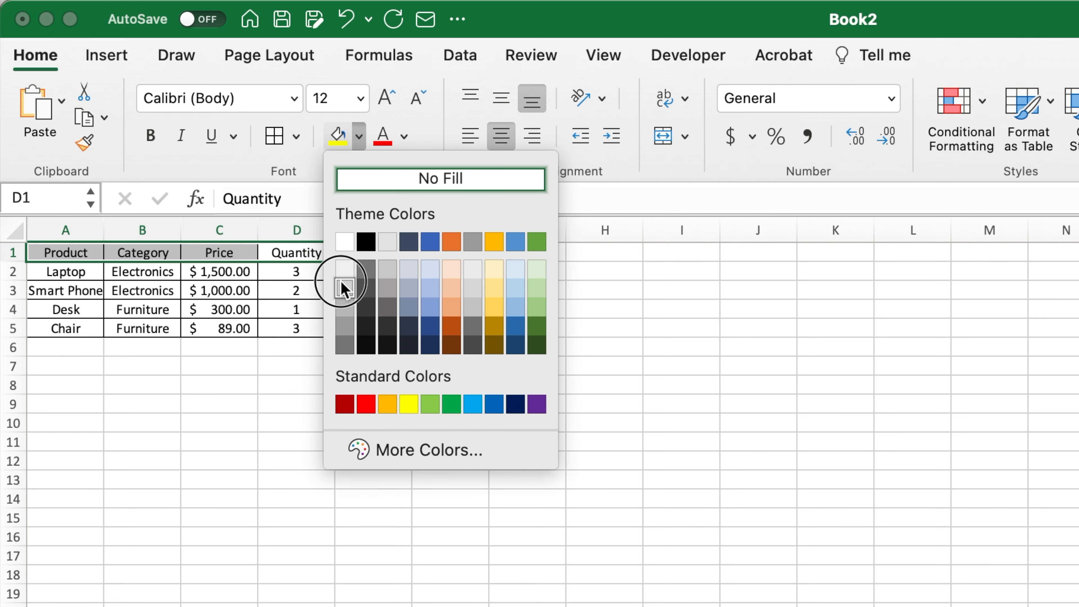
{"action": "left_click", "coordinate": [382, 303]}
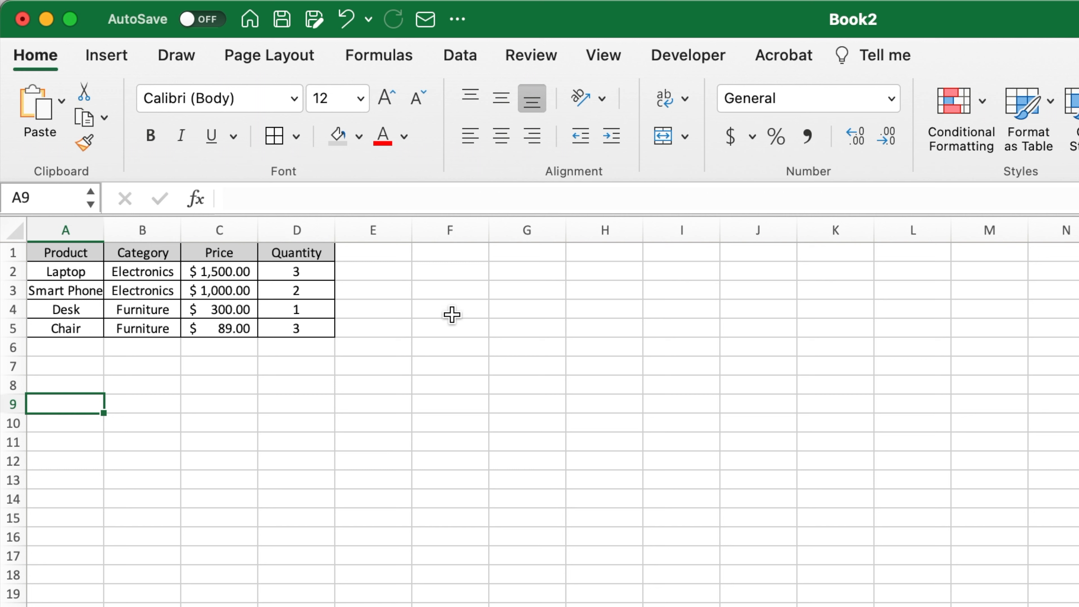
- Insert an Excel table without headers over the empty range A9:D13
{"action": "left_click", "coordinate": [107, 56]}
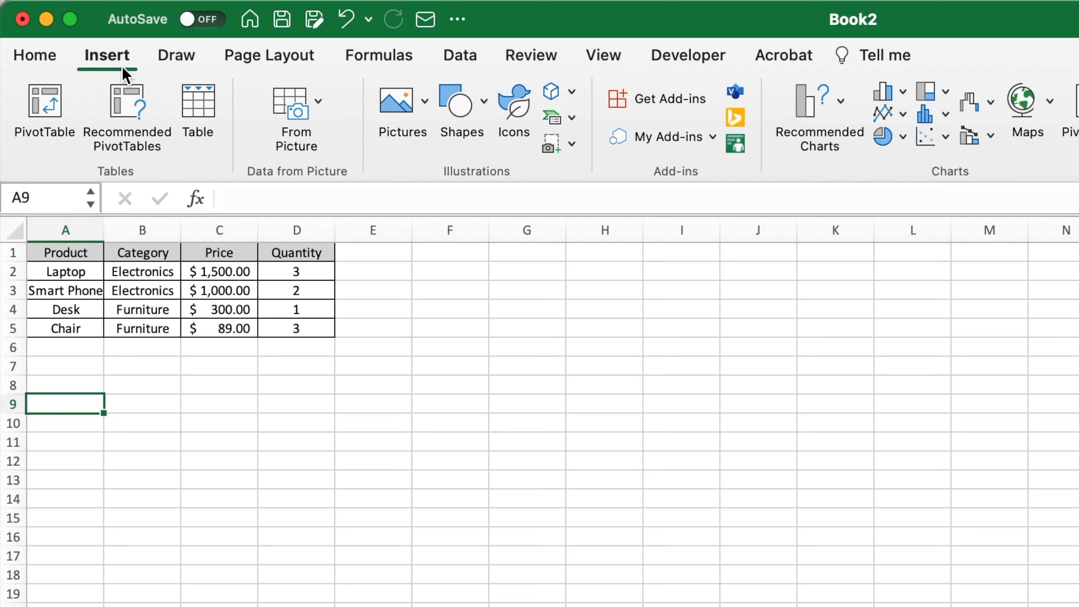
{"action": "left_click", "coordinate": [204, 109]}
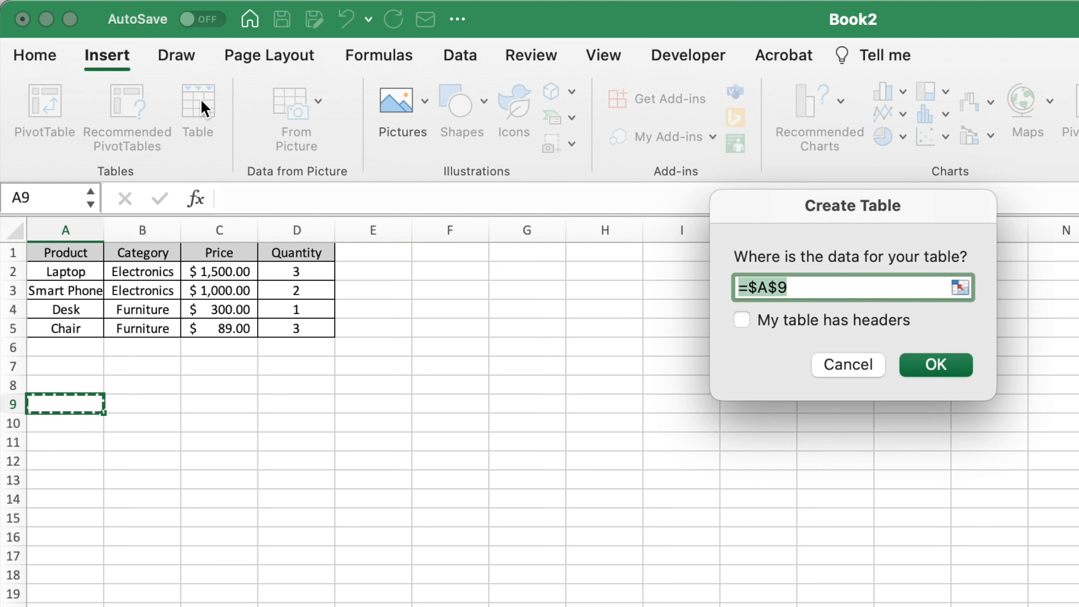
{"action": "left_click_drag", "start_coordinate": [64, 404], "coordinate": [274, 489]}
{"action": "left_click", "coordinate": [385, 296]}
{"action": "left_click", "coordinate": [578, 340]}
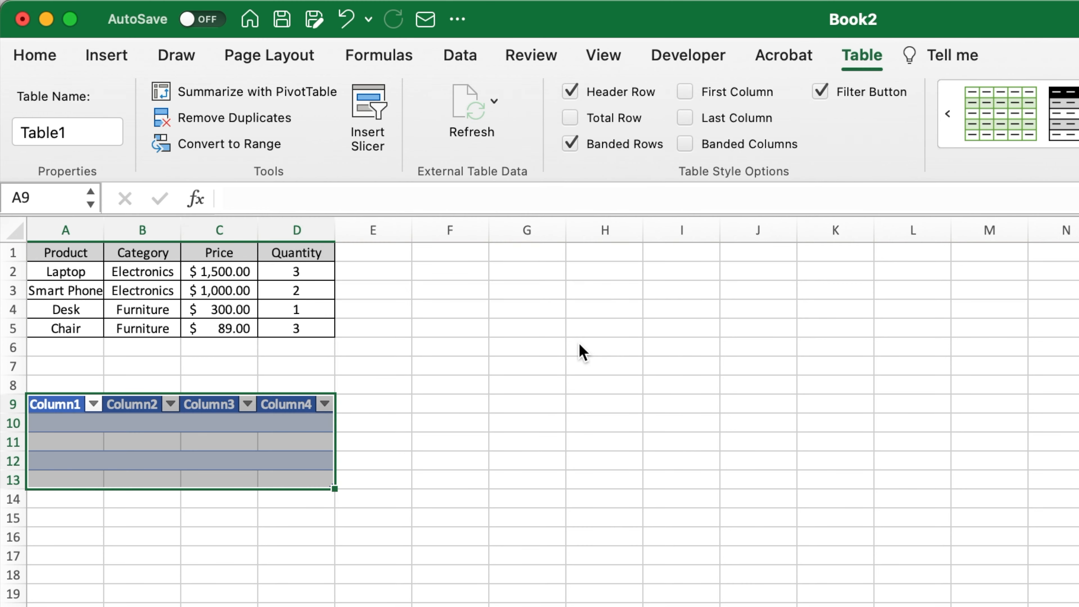
- Copy the product data from A1:D5 into the new table starting at A9
{"action": "left_click_drag", "start_coordinate": [66, 250], "coordinate": [280, 325]}
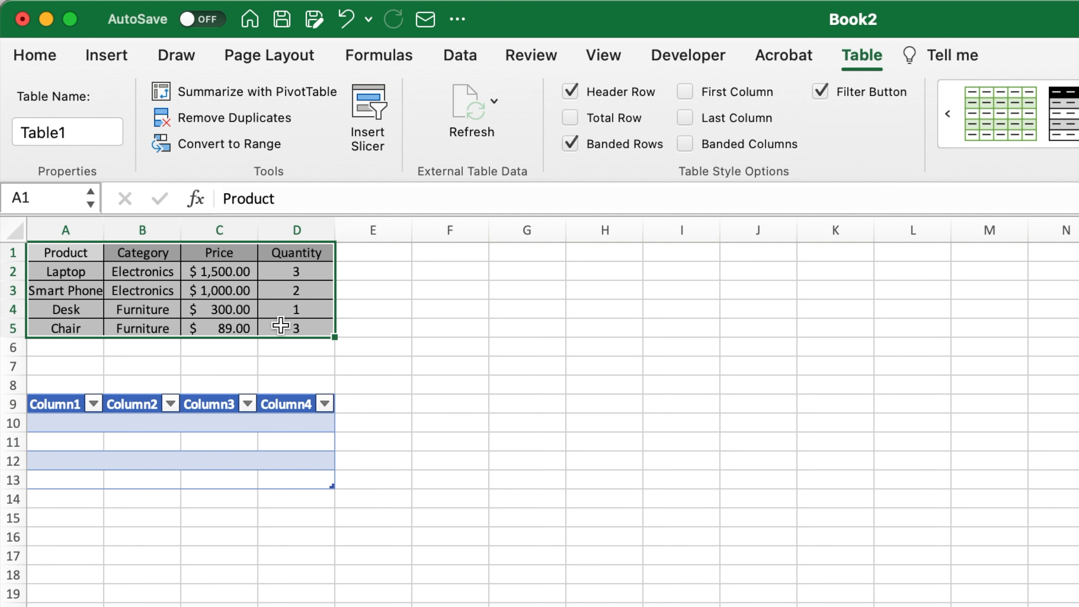
{"action": "key", "text": "super+c"}
{"action": "left_click", "coordinate": [68, 402]}
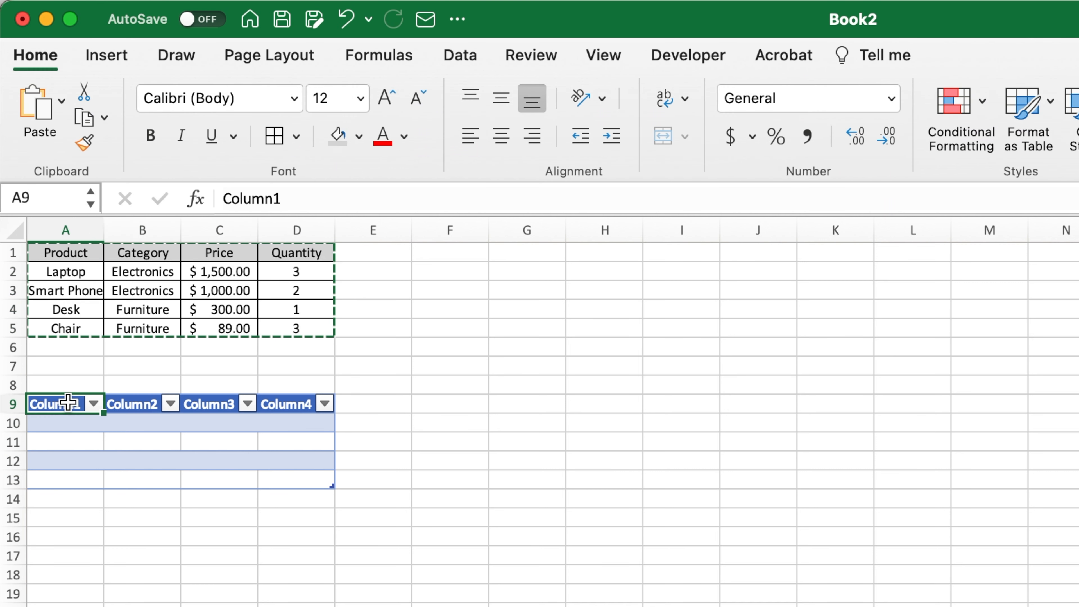
{"action": "key", "text": "super+v"}
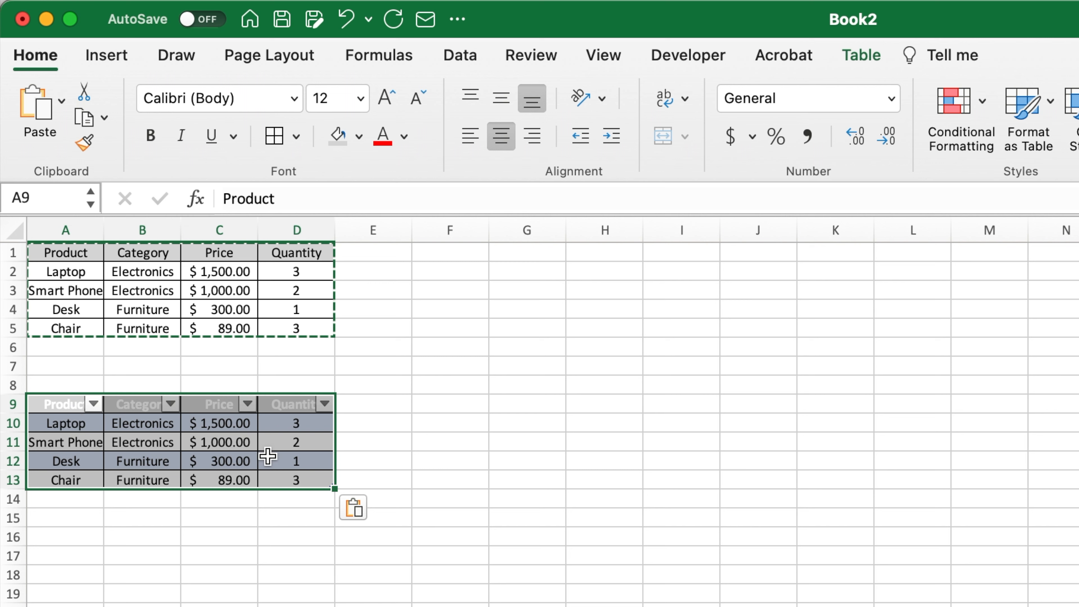
{"action": "left_click", "coordinate": [397, 439]}
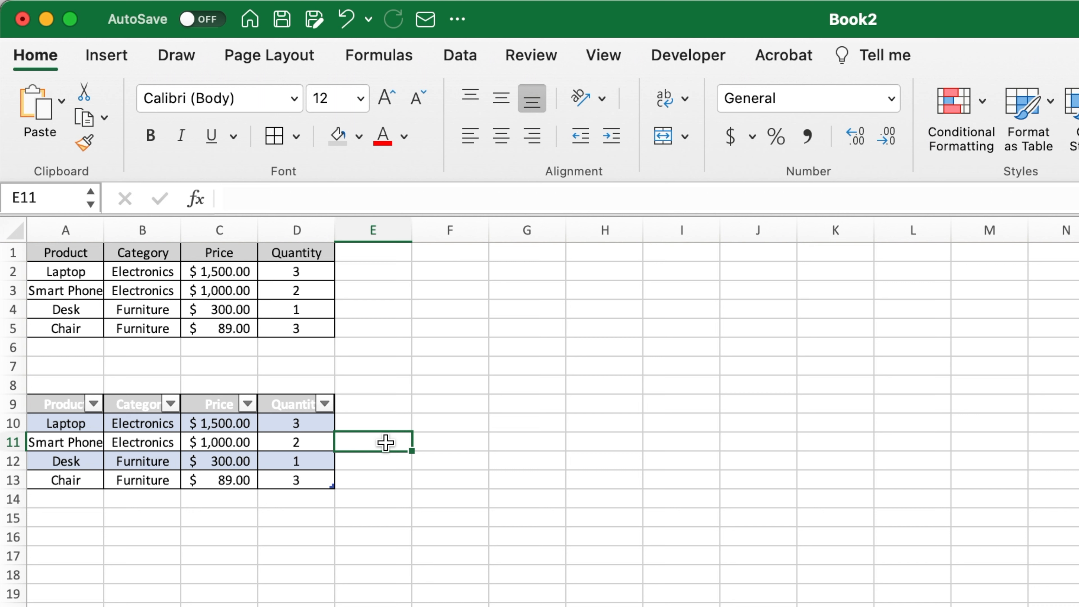
- Sort the lower table by Quantity, trying ascending order and settling on descending
{"action": "left_click", "coordinate": [377, 476]}
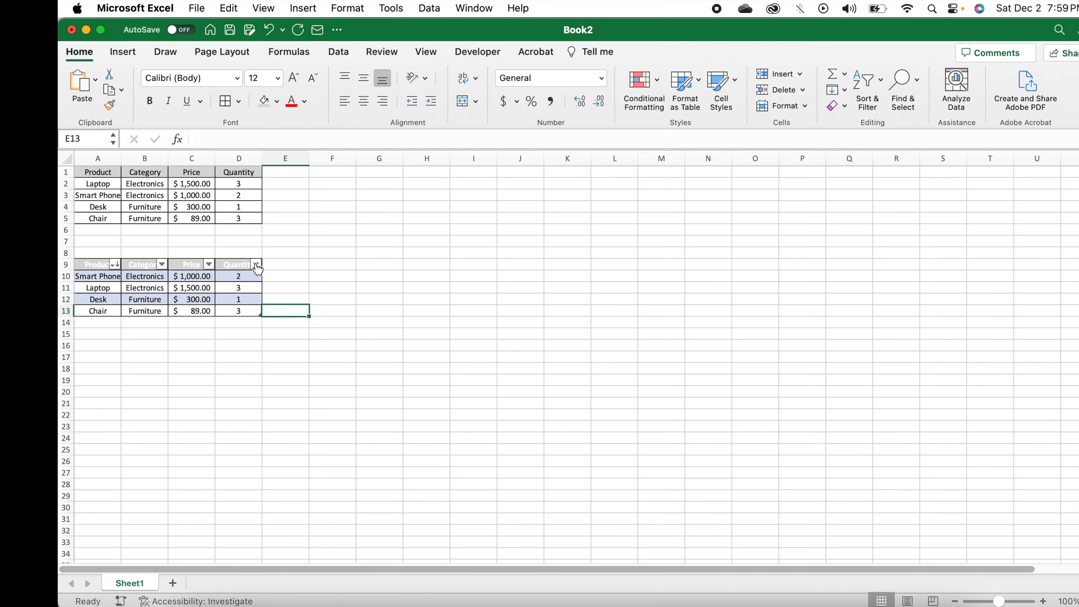
{"action": "left_click", "coordinate": [256, 265]}
{"action": "left_click", "coordinate": [326, 313]}
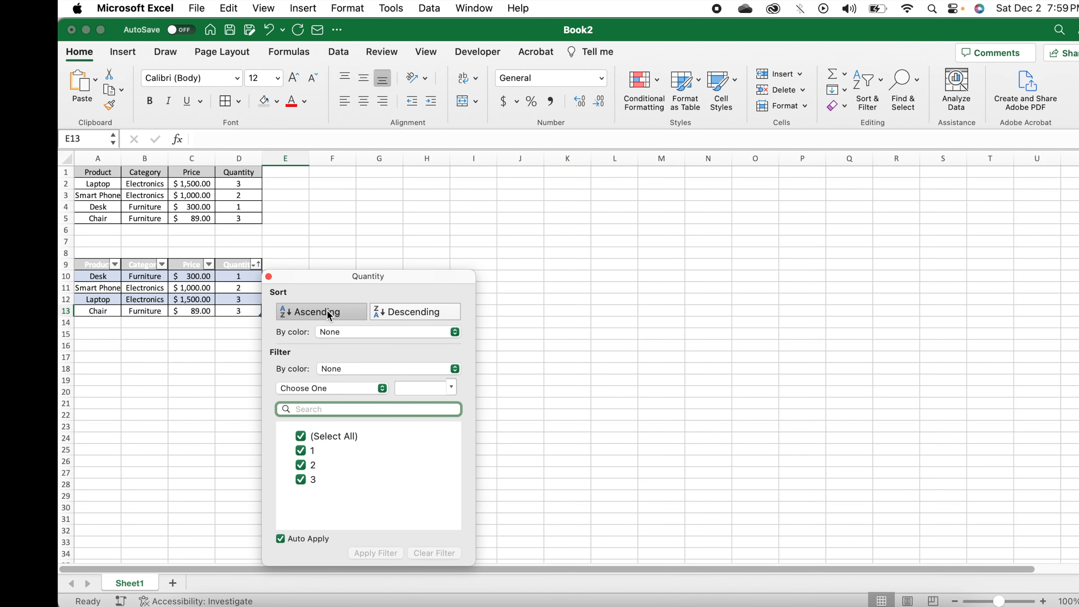
{"action": "left_click", "coordinate": [403, 314]}
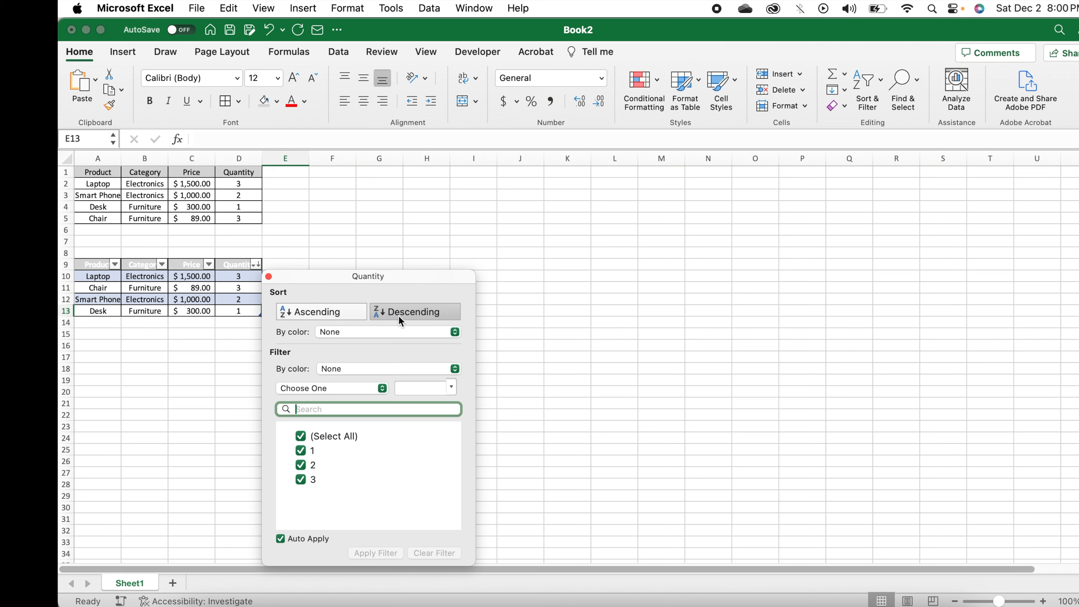
- Try filtering out quantities 1 and 2 in the lower table, and clear the Quantity filter
{"action": "left_click", "coordinate": [301, 451]}
{"action": "left_click", "coordinate": [301, 502]}
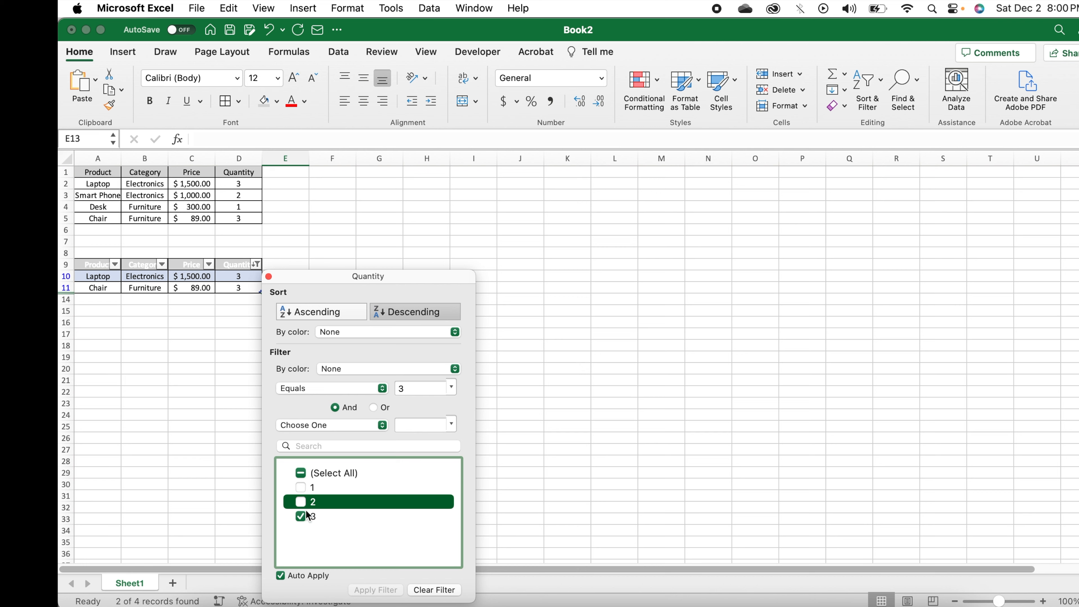
{"action": "left_click", "coordinate": [443, 592]}
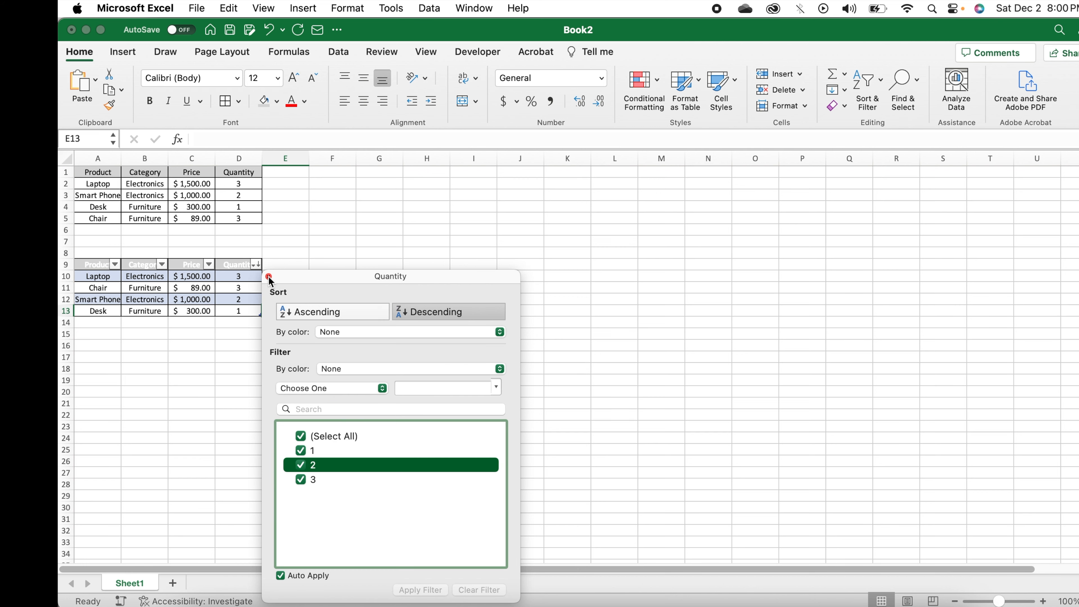
{"action": "left_click", "coordinate": [269, 276]}
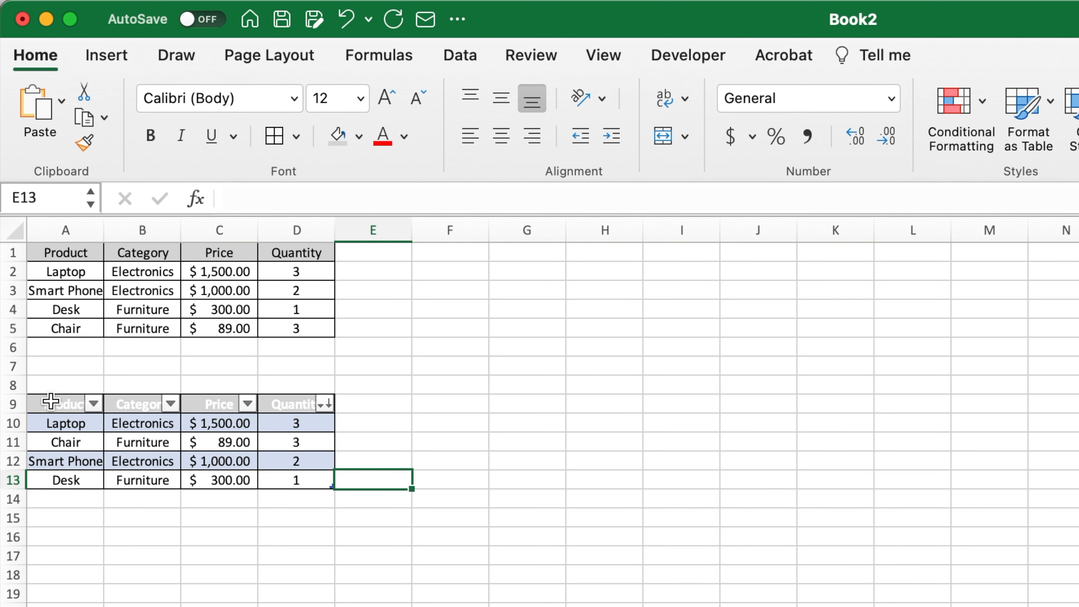
- Move the table from A9:D13 so that it starts at G1
{"action": "left_click_drag", "start_coordinate": [50, 401], "coordinate": [296, 480]}
{"action": "key", "text": "cmd+x"}
{"action": "left_click", "coordinate": [508, 251]}
{"action": "key", "text": "cmd+v"}
{"action": "left_click", "coordinate": [570, 404]}
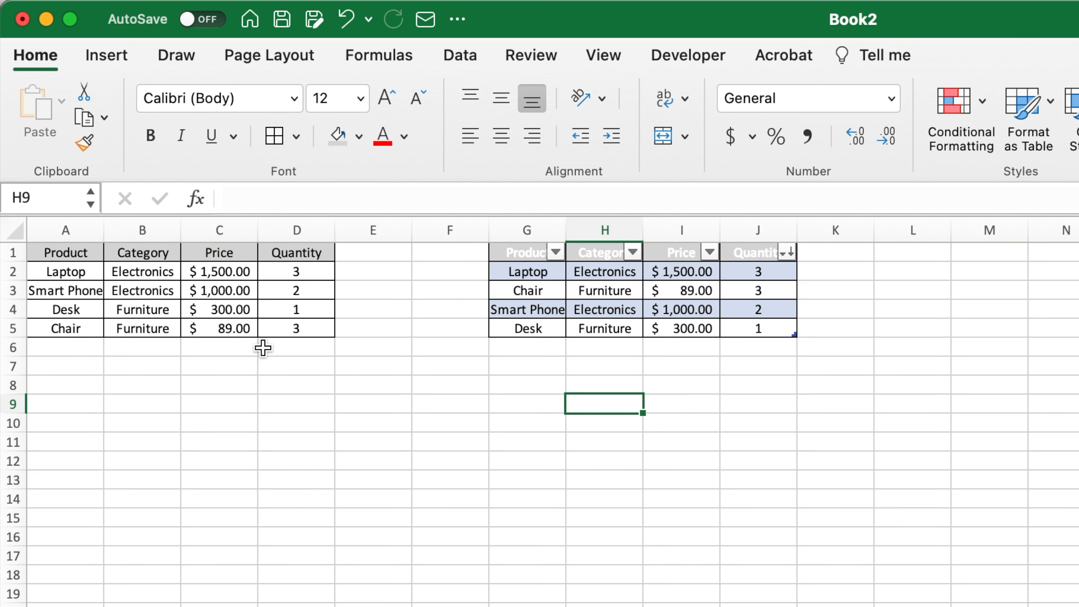
- Add filter controls to the header row of the plain data range A1:D5
{"action": "left_click_drag", "start_coordinate": [53, 253], "coordinate": [277, 329]}
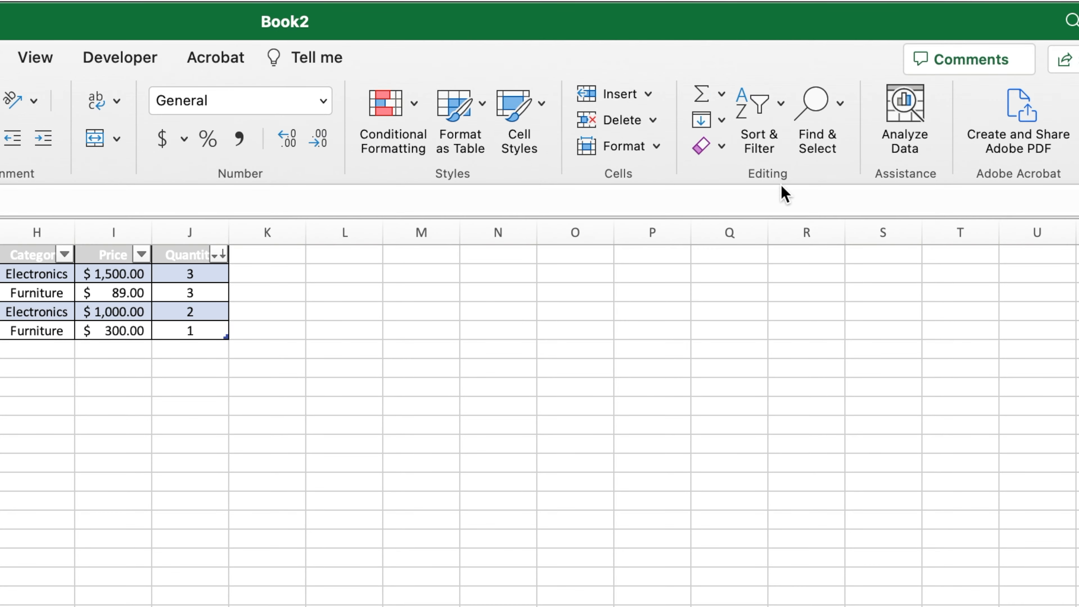
{"action": "left_click", "coordinate": [766, 138]}
{"action": "left_click", "coordinate": [851, 241]}
{"action": "left_click", "coordinate": [167, 445]}
{"action": "left_click", "coordinate": [178, 332]}
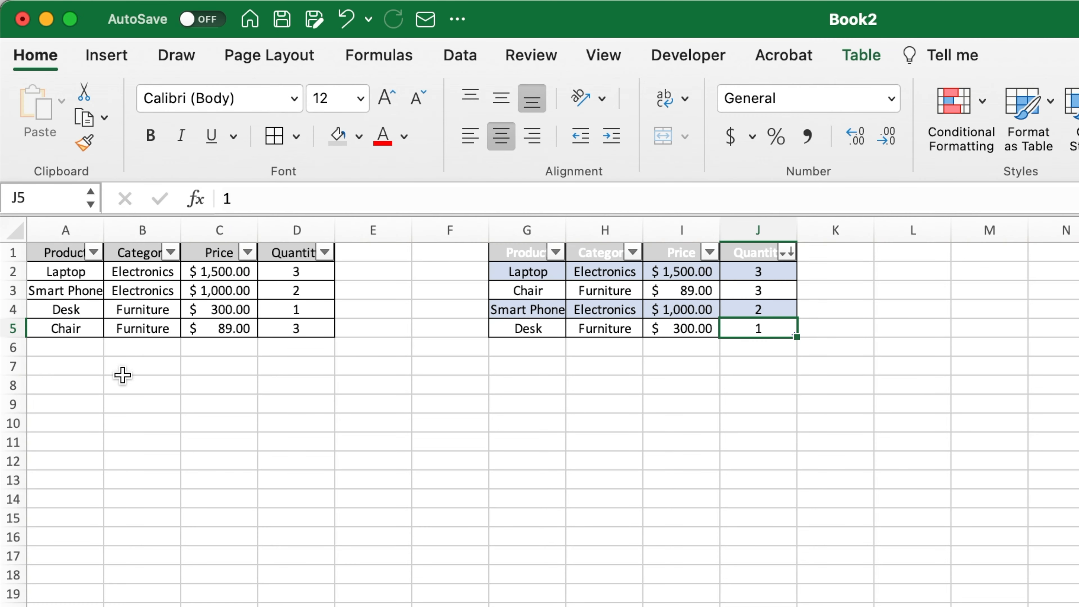
- Enter the formula =Table1 in cell A8 to reference the whole table
{"action": "left_click", "coordinate": [66, 384]}
{"action": "type", "text": "="}
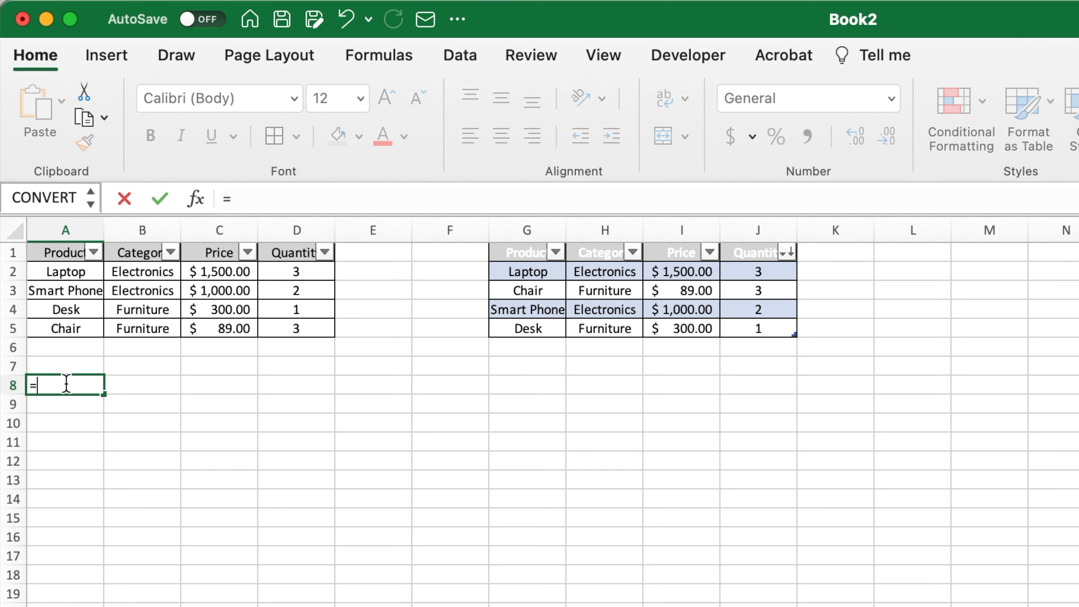
{"action": "type", "text": "table"}
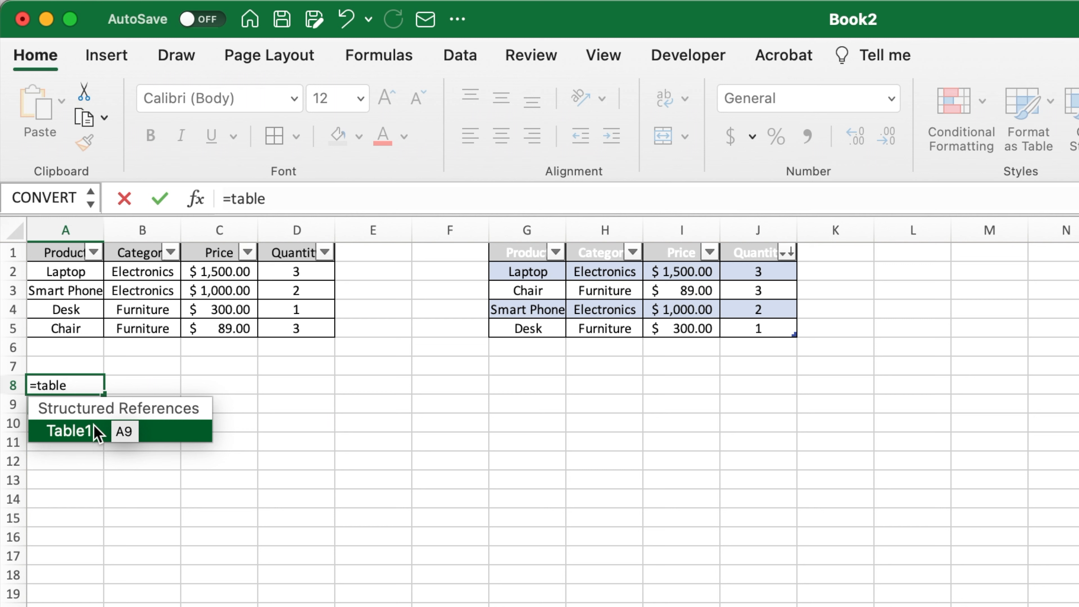
{"action": "double_click", "coordinate": [149, 434]}
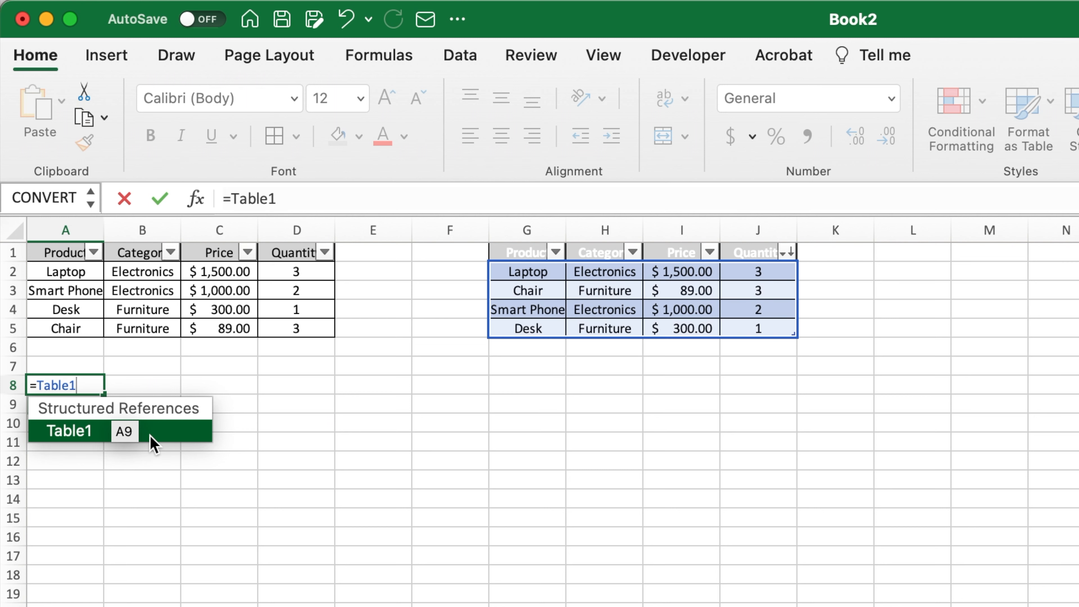
{"action": "key", "text": "Return"}
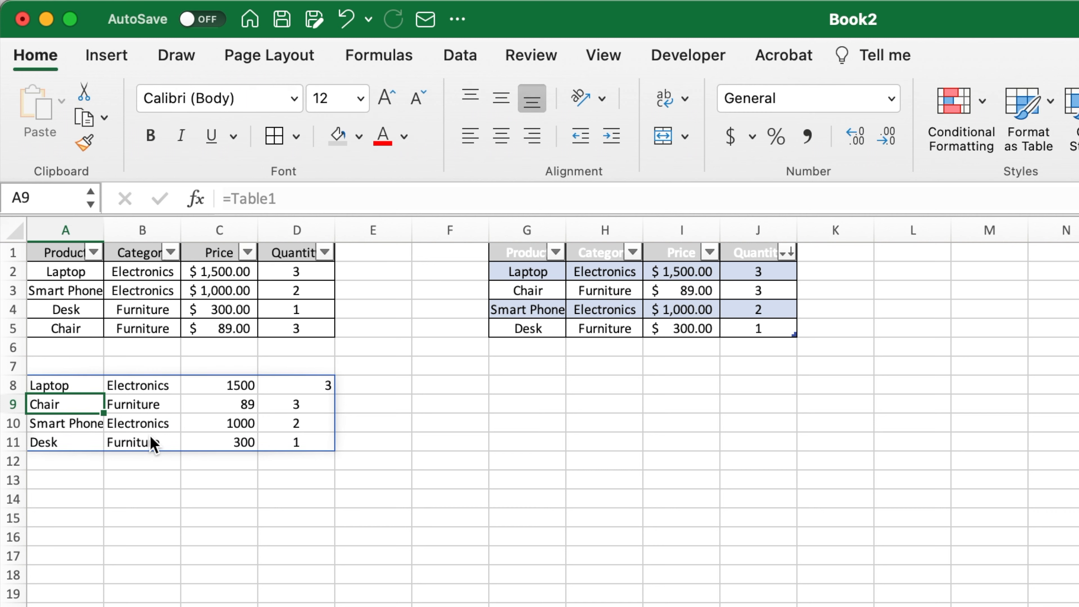
- Add all borders to the referenced table data in A8:D11
{"action": "left_click", "coordinate": [157, 499]}
{"action": "left_click_drag", "start_coordinate": [289, 443], "coordinate": [76, 386]}
{"action": "left_click", "coordinate": [392, 409]}
{"action": "left_click", "coordinate": [53, 385]}
{"action": "left_click", "coordinate": [56, 253]}
{"action": "left_click", "coordinate": [278, 140]}
{"action": "left_click", "coordinate": [399, 415]}
{"action": "left_click", "coordinate": [527, 442]}
- Copy the header row A1:D1 to A7 as headings for the referenced data
{"action": "left_click_drag", "start_coordinate": [298, 253], "coordinate": [56, 253]}
{"action": "key", "text": "cmd+c"}
{"action": "left_click", "coordinate": [44, 365]}
{"action": "key", "text": "cmd+v"}
{"action": "left_click", "coordinate": [779, 329]}
- Insert a table row below the Desk row of the table in columns G to J
{"action": "left_click_drag", "start_coordinate": [542, 324], "coordinate": [739, 323]}
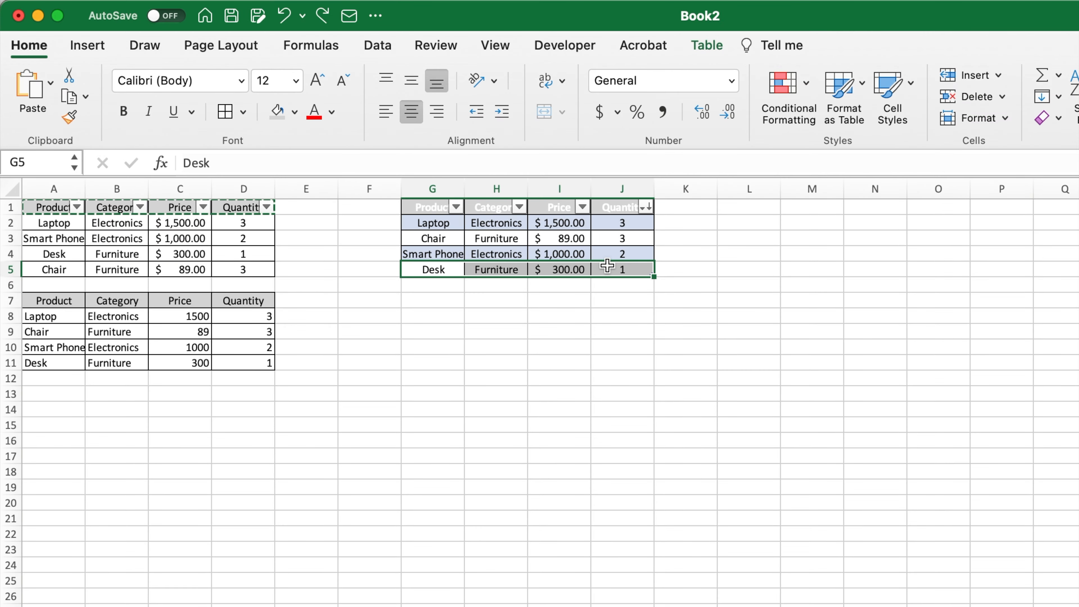
{"action": "right_click", "coordinate": [608, 266]}
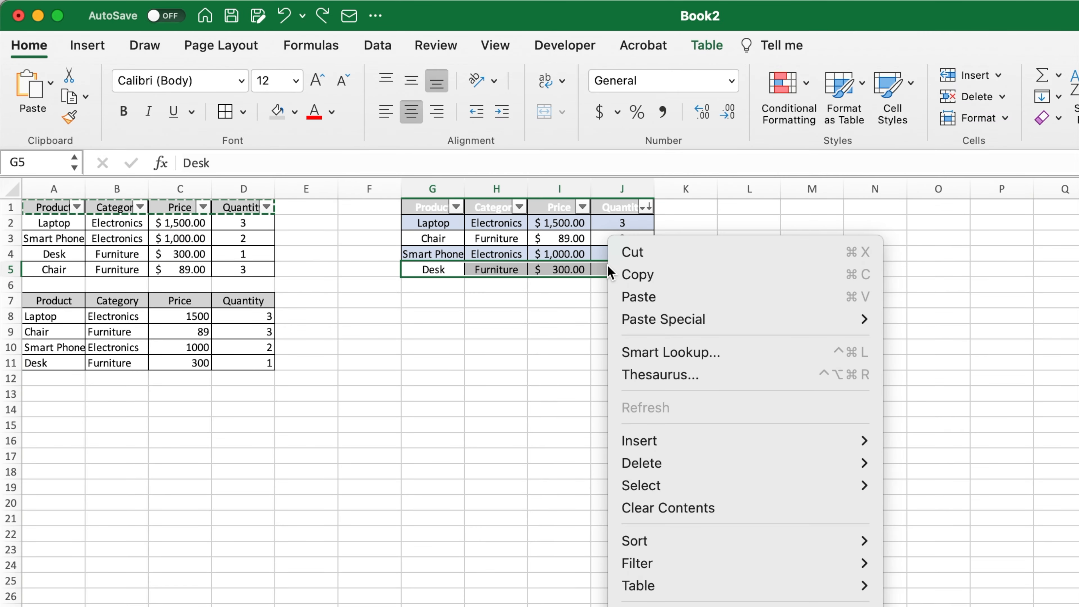
{"action": "mouse_move", "coordinate": [684, 441]}
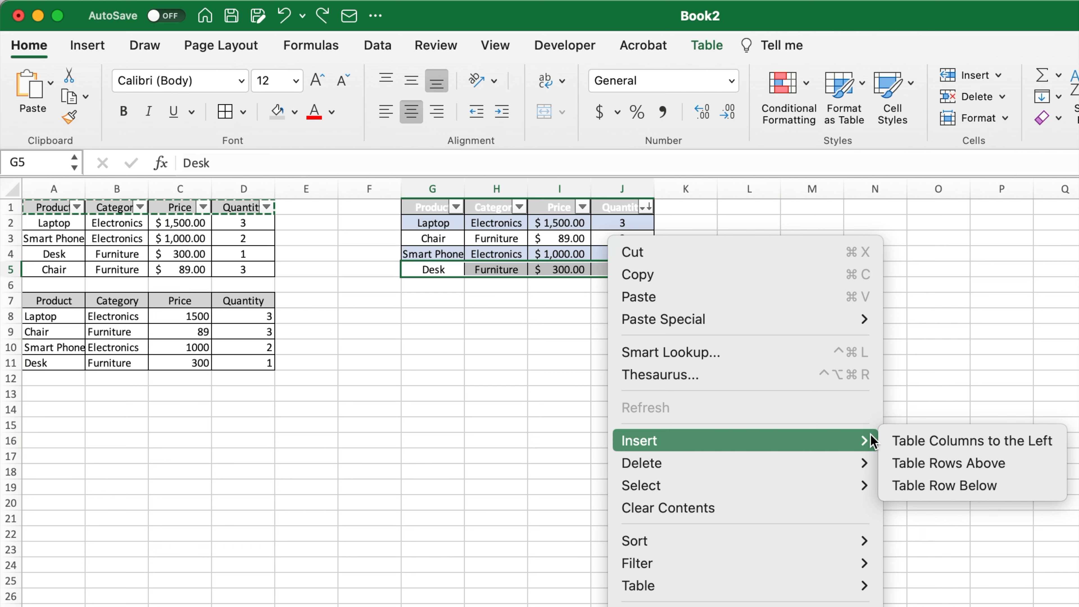
{"action": "left_click", "coordinate": [947, 485]}
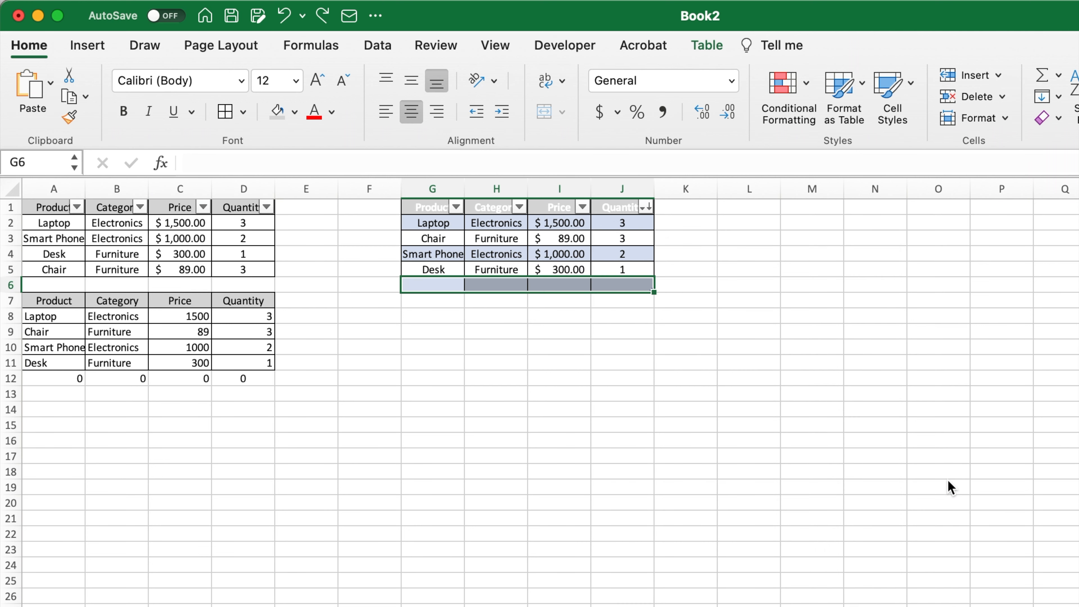
{"action": "left_click", "coordinate": [634, 429]}
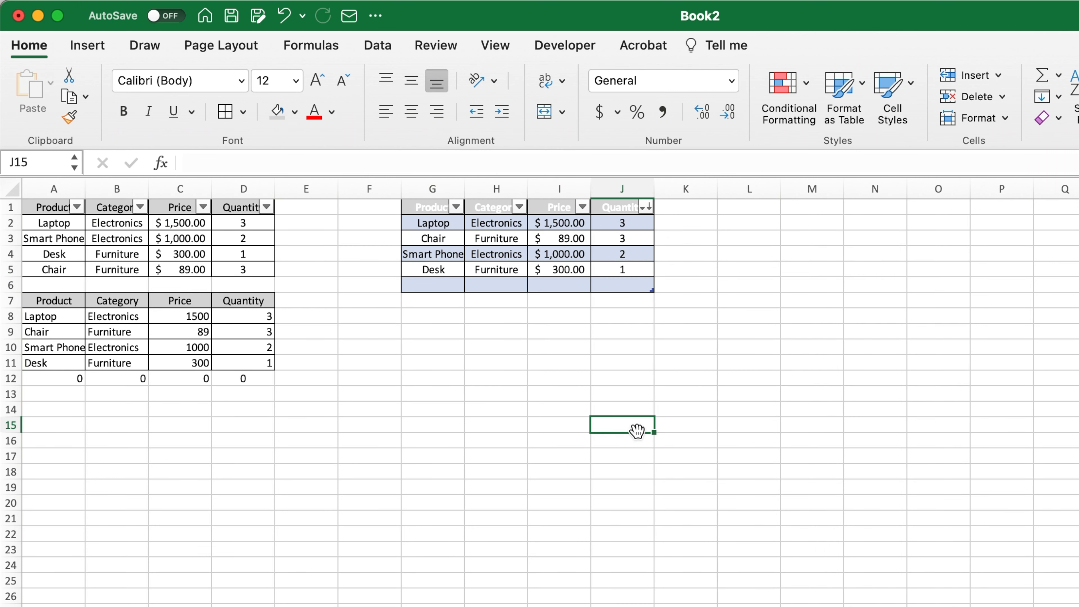
- Insert another table row below the blank row 6 of the table in columns G to J
{"action": "left_click", "coordinate": [424, 281]}
{"action": "left_click_drag", "start_coordinate": [424, 281], "coordinate": [595, 283]}
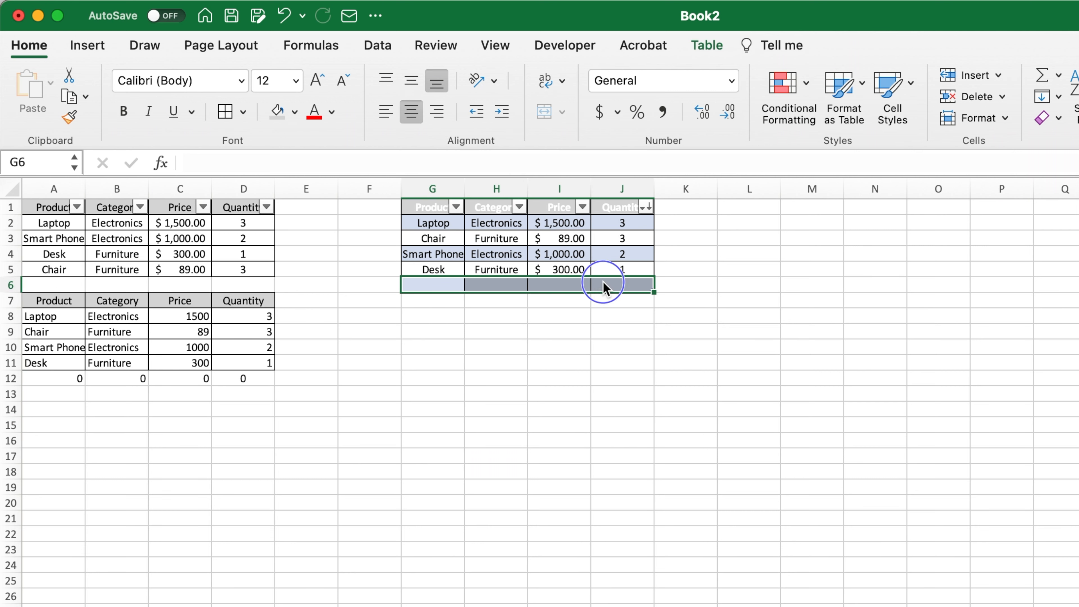
{"action": "right_click", "coordinate": [604, 284]}
{"action": "mouse_move", "coordinate": [671, 440]}
{"action": "left_click", "coordinate": [935, 484]}
{"action": "left_click", "coordinate": [664, 428]}
- Insert a table column directly after the Quantity column, to its right
{"action": "left_click_drag", "start_coordinate": [635, 223], "coordinate": [637, 296]}
{"action": "right_click", "coordinate": [637, 297]}
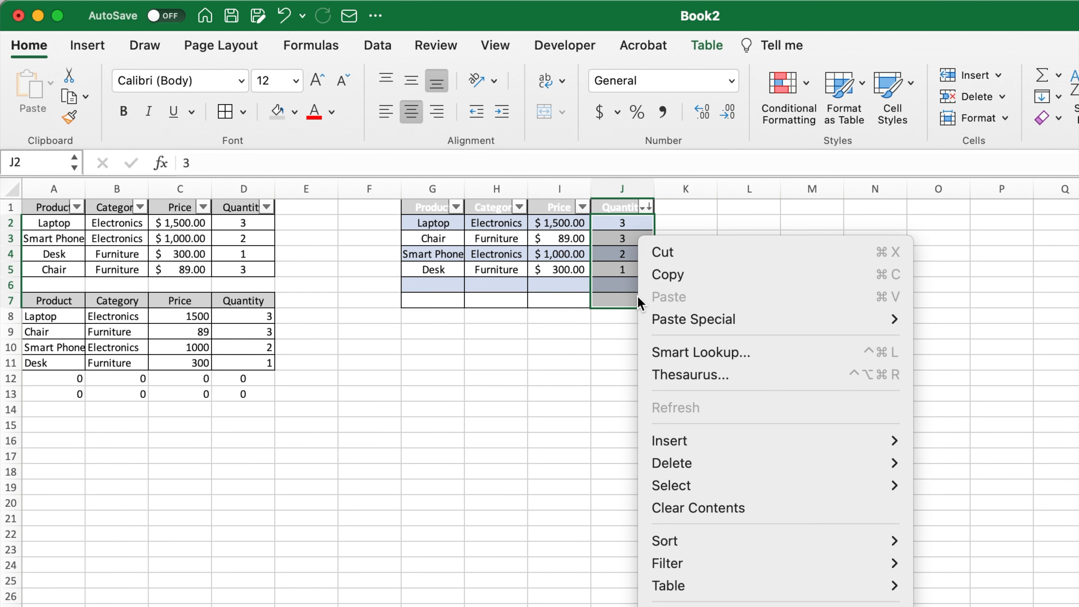
{"action": "mouse_move", "coordinate": [863, 441]}
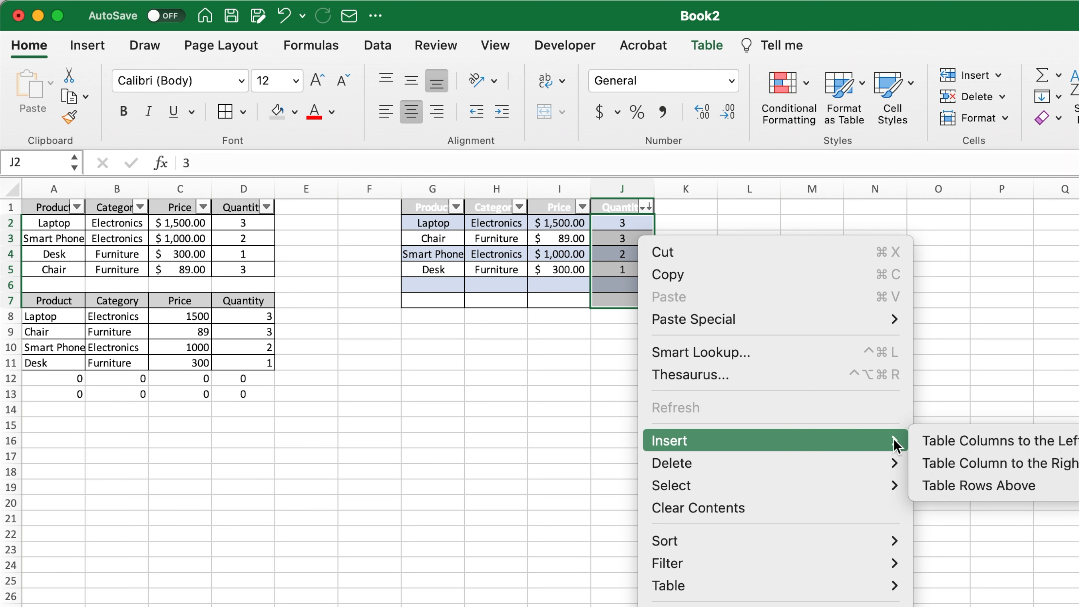
{"action": "left_click", "coordinate": [965, 464]}
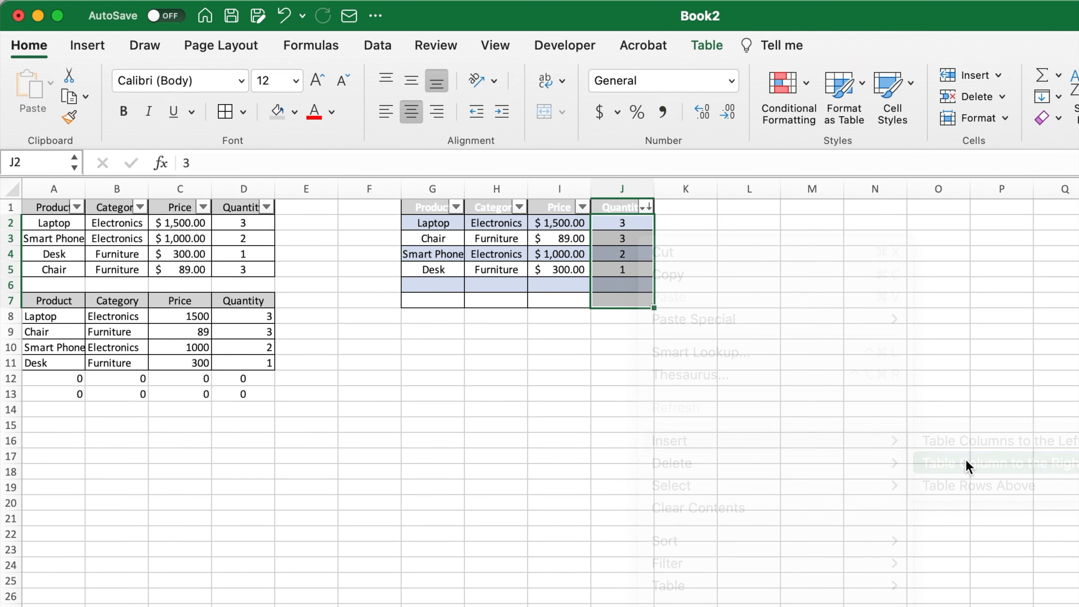
{"action": "left_click", "coordinate": [722, 427]}
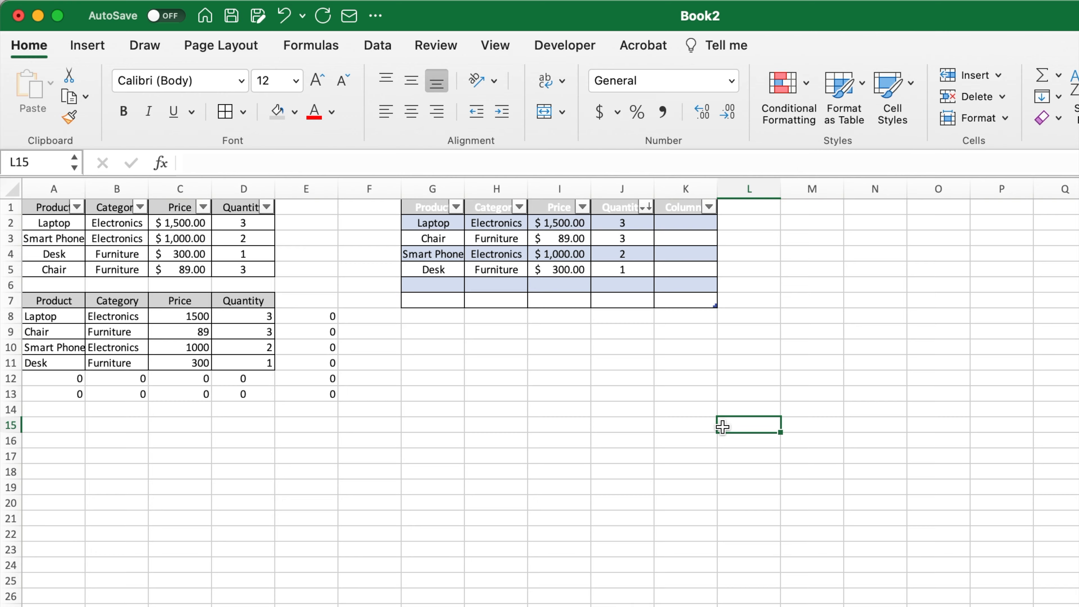